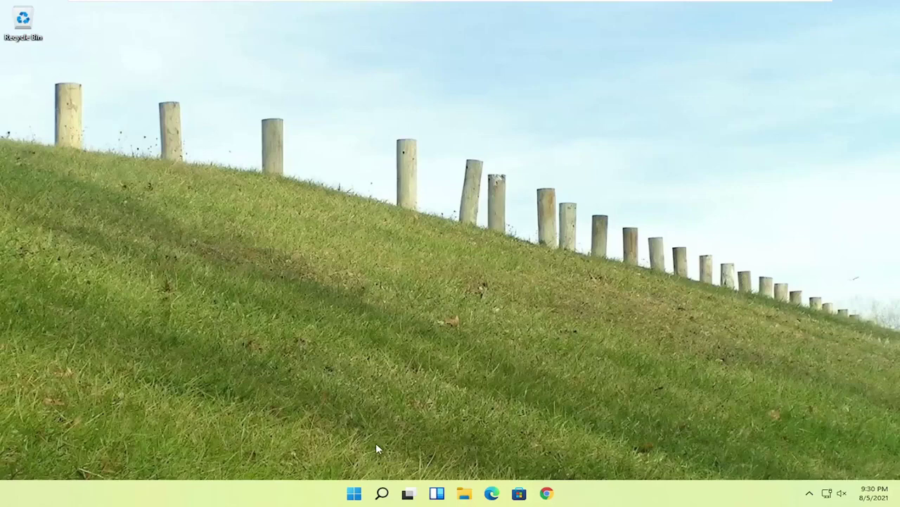
Restart Windows 11 from the Start button's right-click menu.
right_click(355, 494)
mouse_move(342, 448)
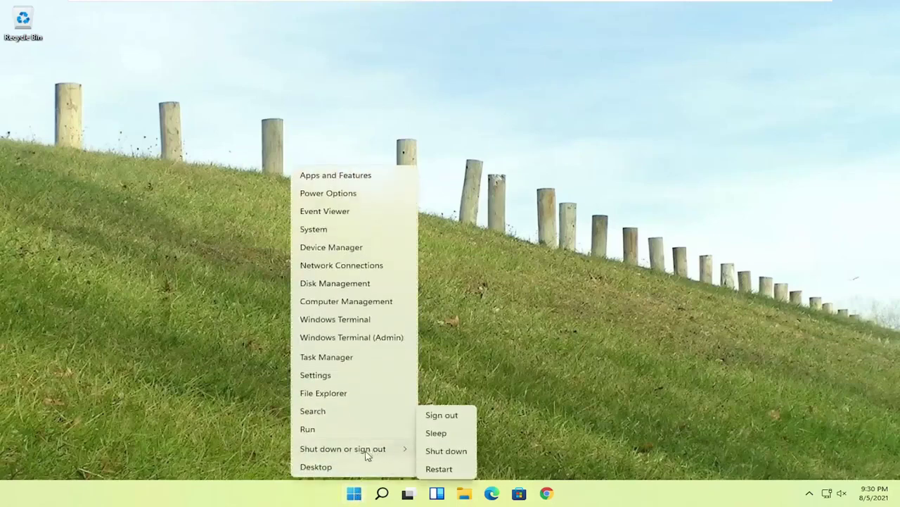
left_click(439, 470)
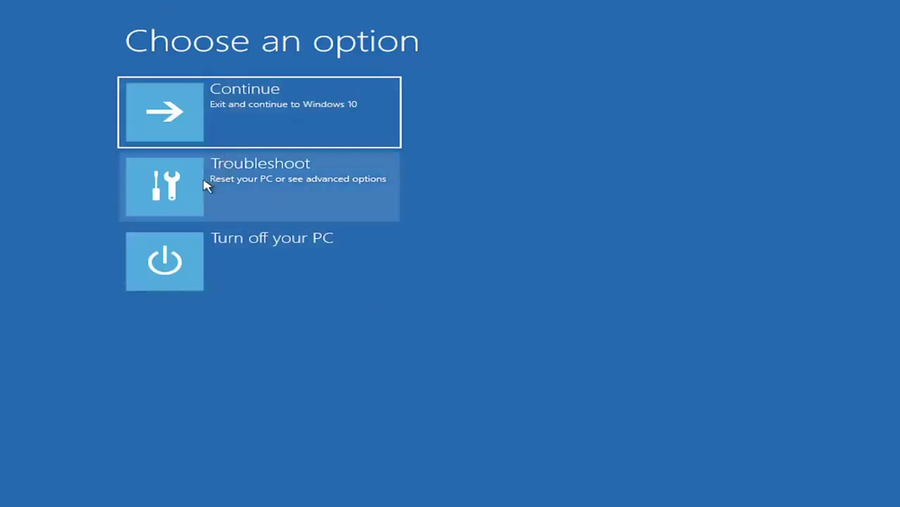
Open Troubleshoot, view the Reset this PC options, then return to Troubleshoot.
left_click(294, 186)
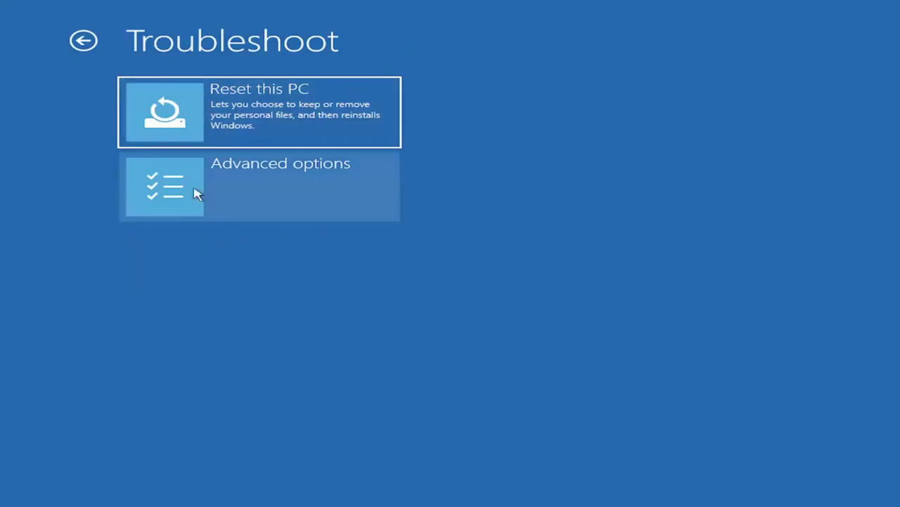
left_click(215, 121)
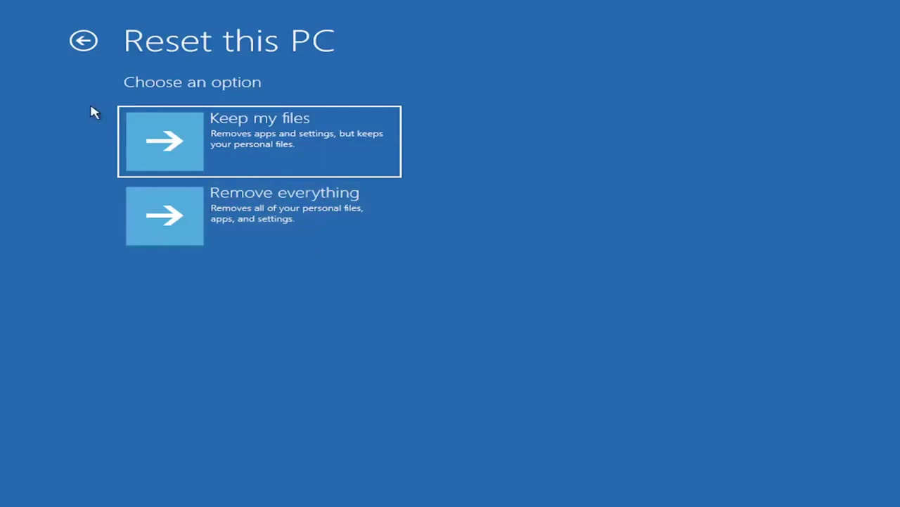
left_click(84, 43)
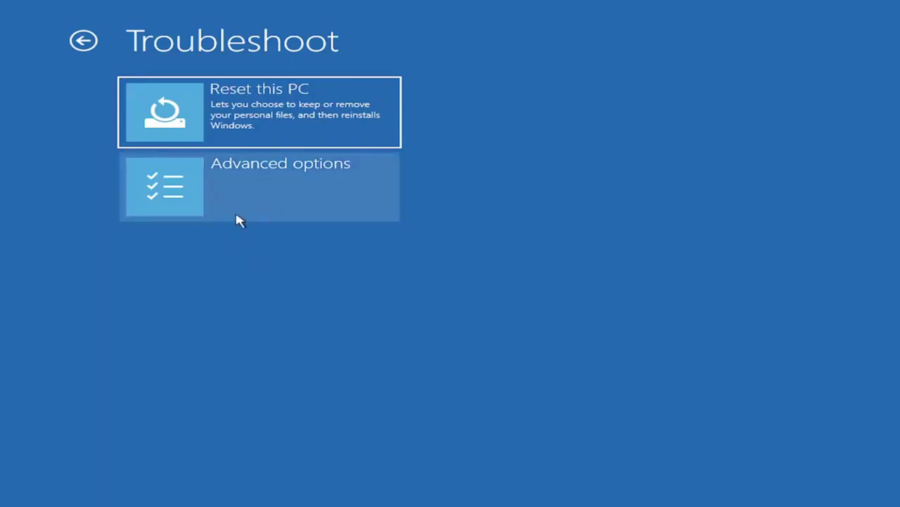
Open Advanced options from the Troubleshoot page.
left_click(263, 197)
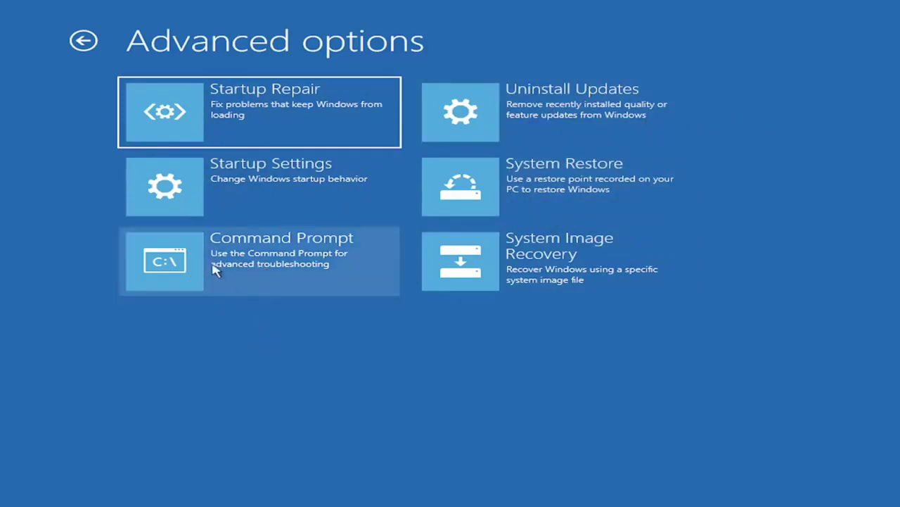
Open Command Prompt and run Bootrec /fixmbr to repair the master boot record.
left_click(261, 262)
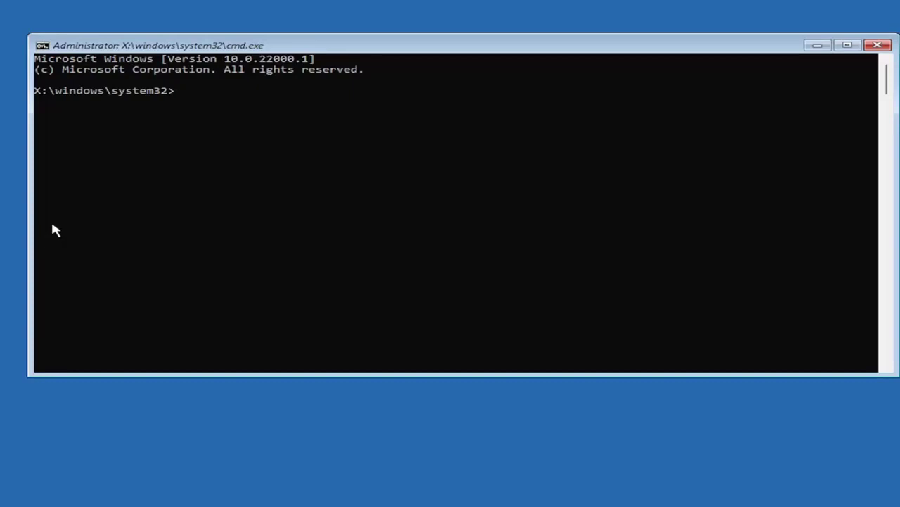
left_click(286, 141)
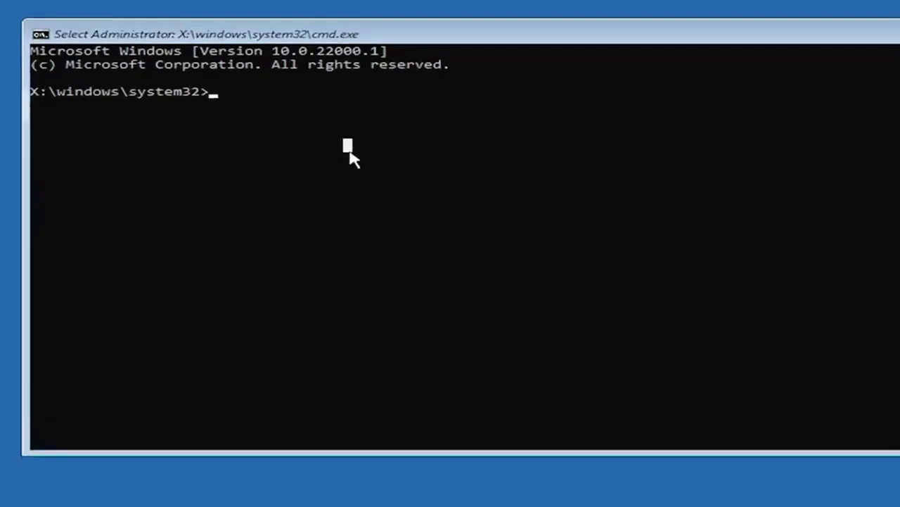
type("B")
type("oot")
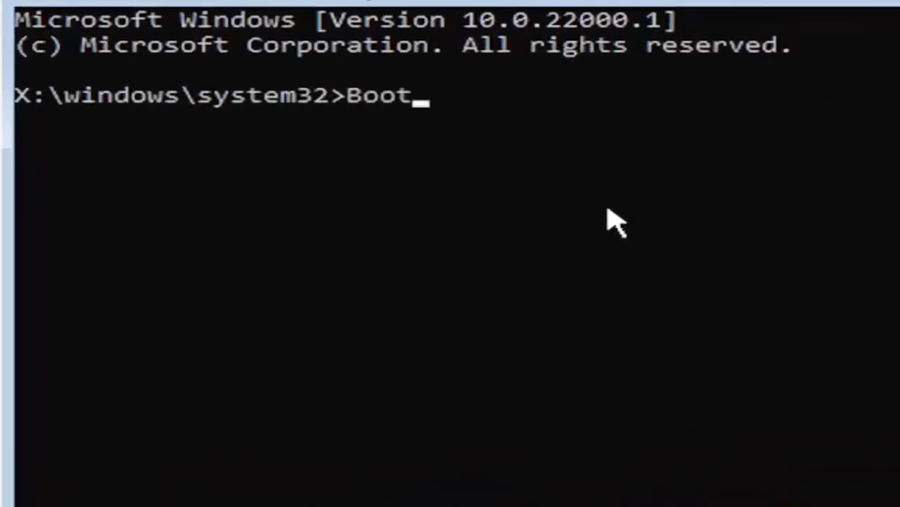
type("rec")
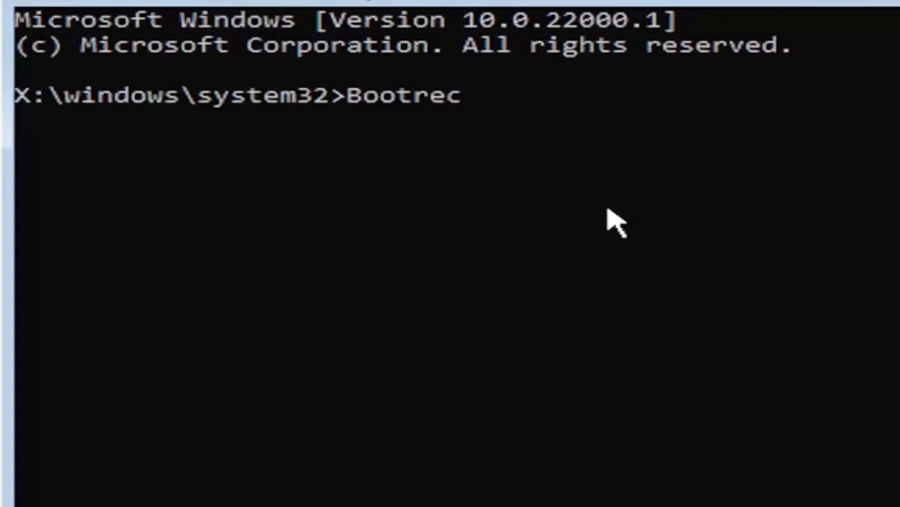
type(" /fix")
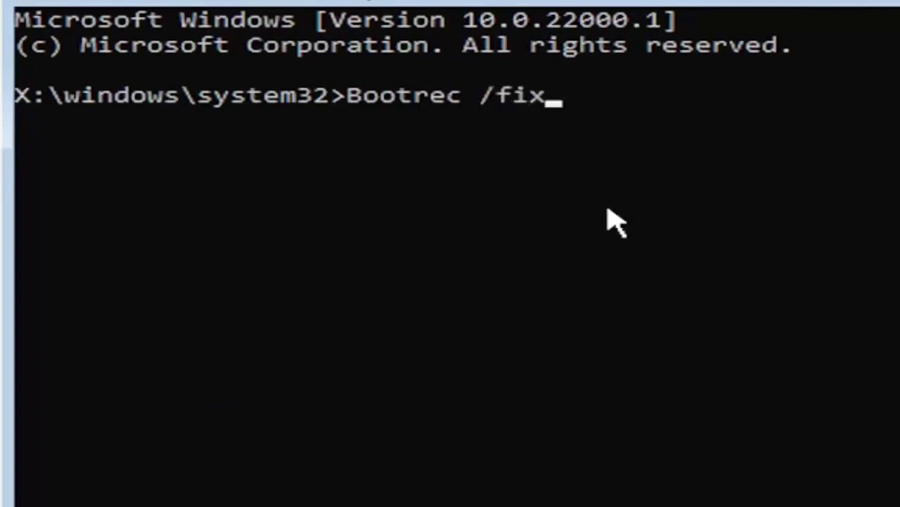
type("mbr")
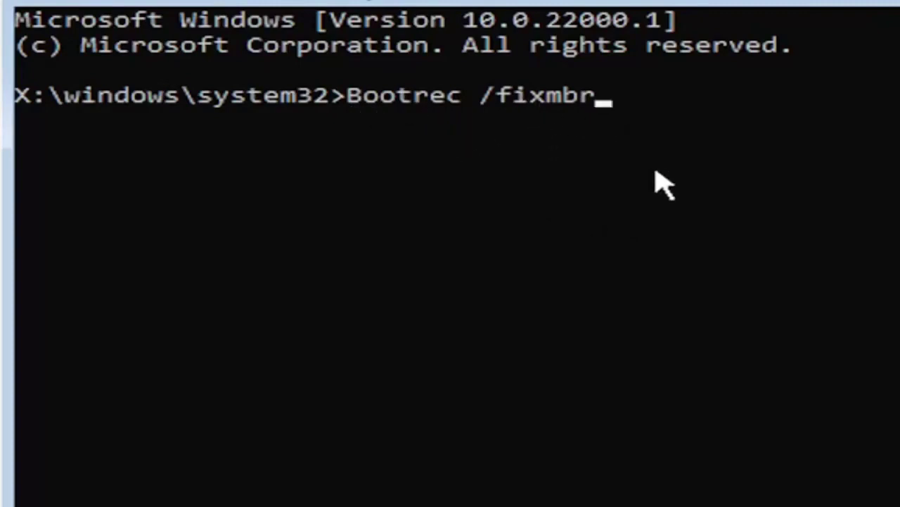
key("Return")
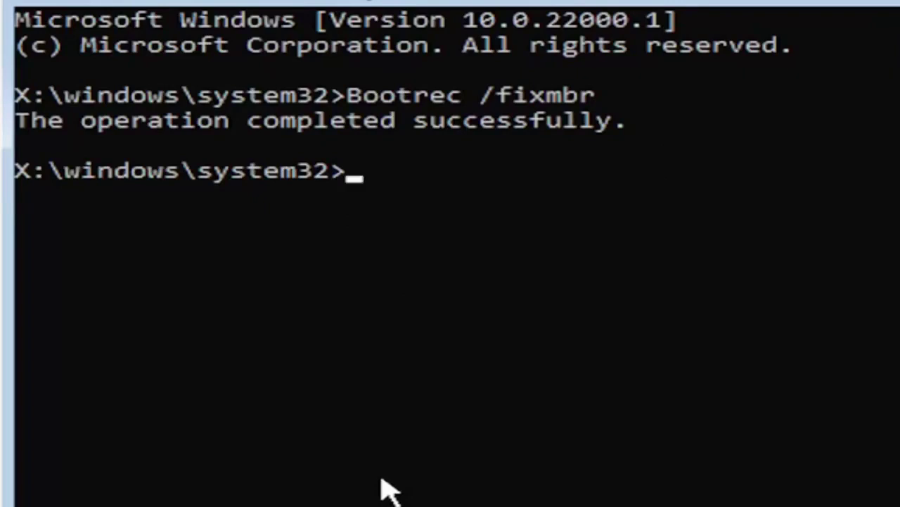
Run bcdedit /export c:\bcdbackup to back up the boot configuration.
type("bcded")
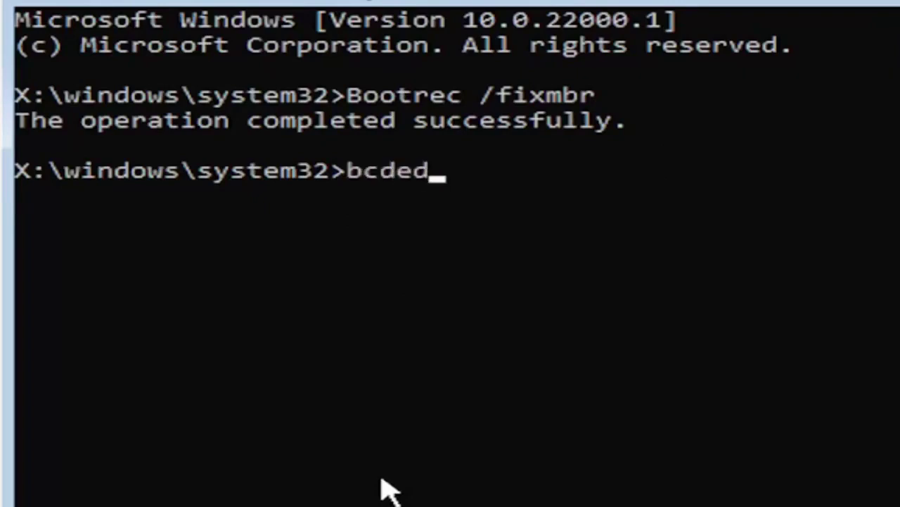
type("it ")
type("/ex")
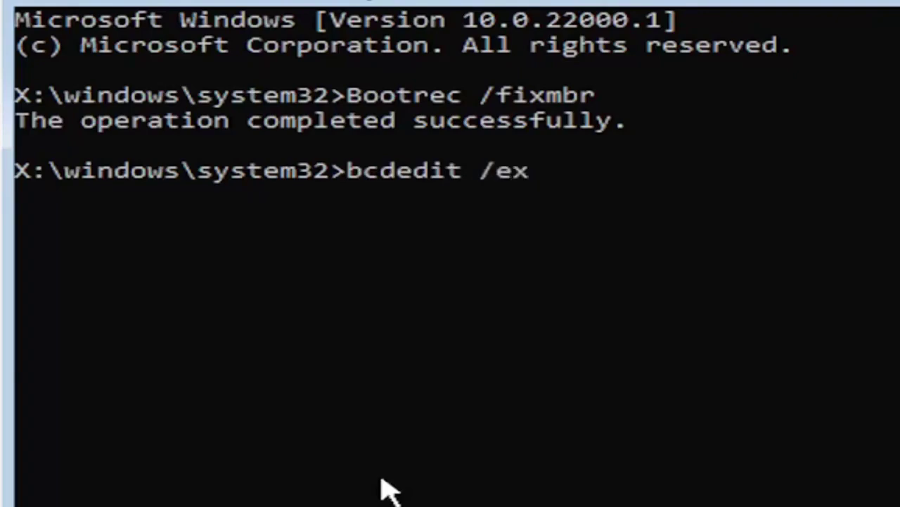
type("port")
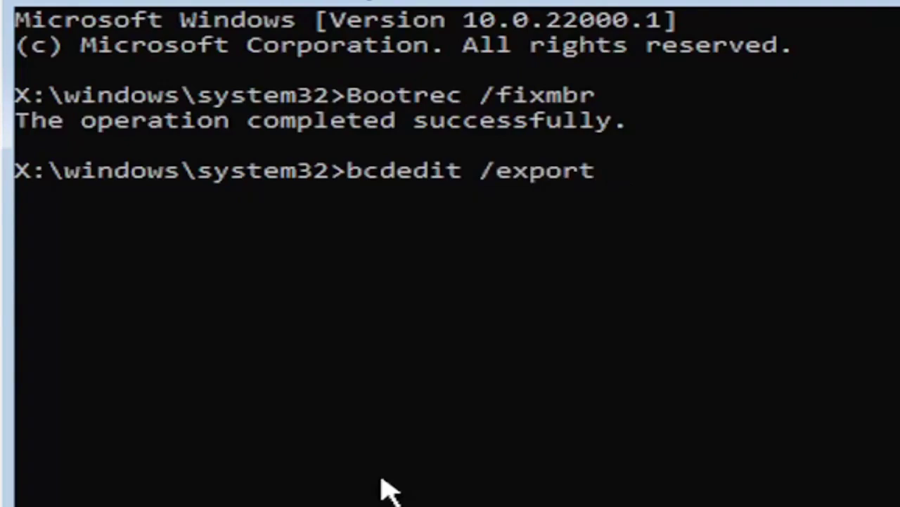
type("c")
type(":")
type("\\bc")
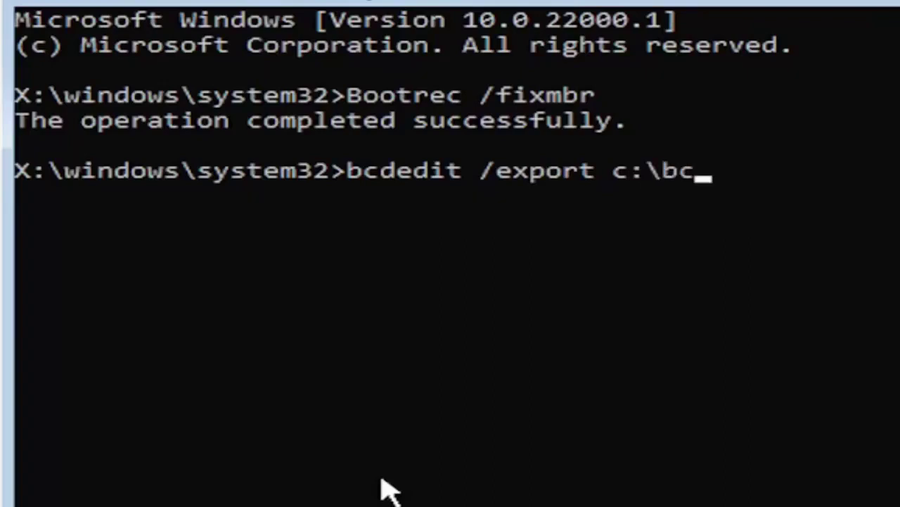
type("dbackup")
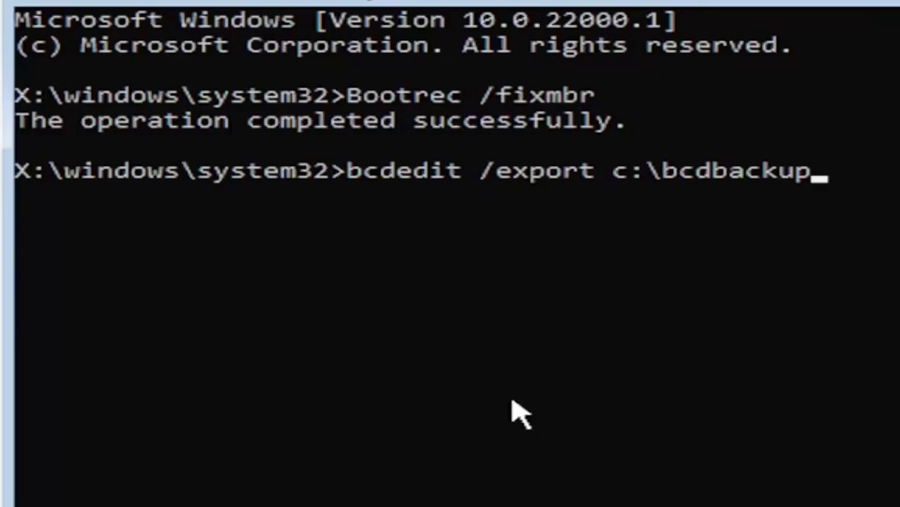
key("Return")
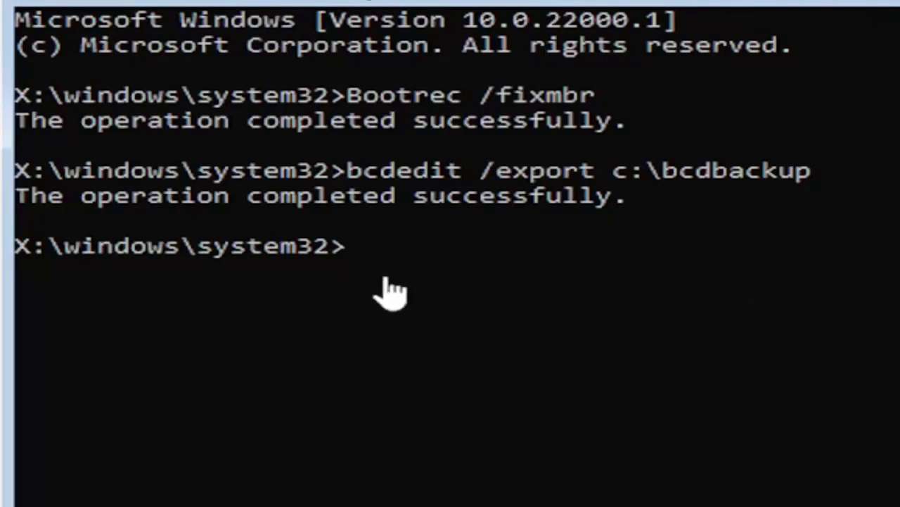
Run attrib c:\boot\bcd -h -r -s to clear hidden, read-only and system attributes.
type("a")
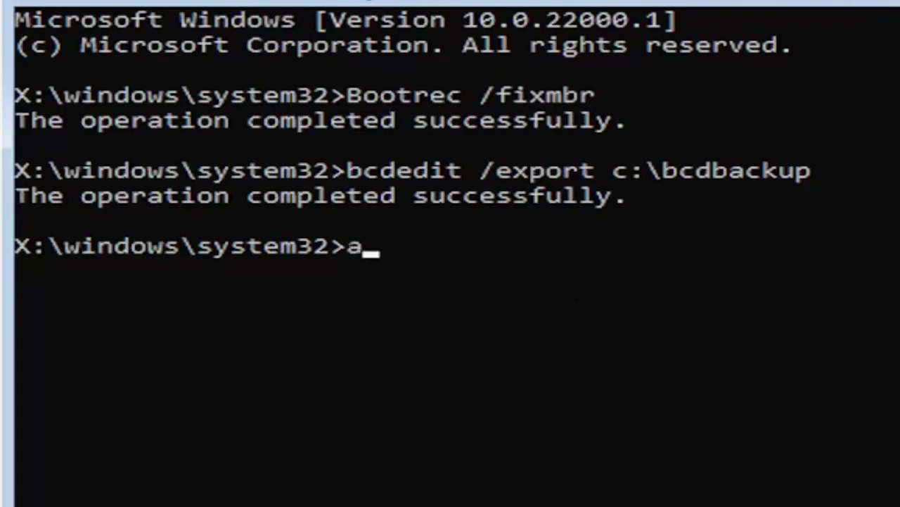
type("tt")
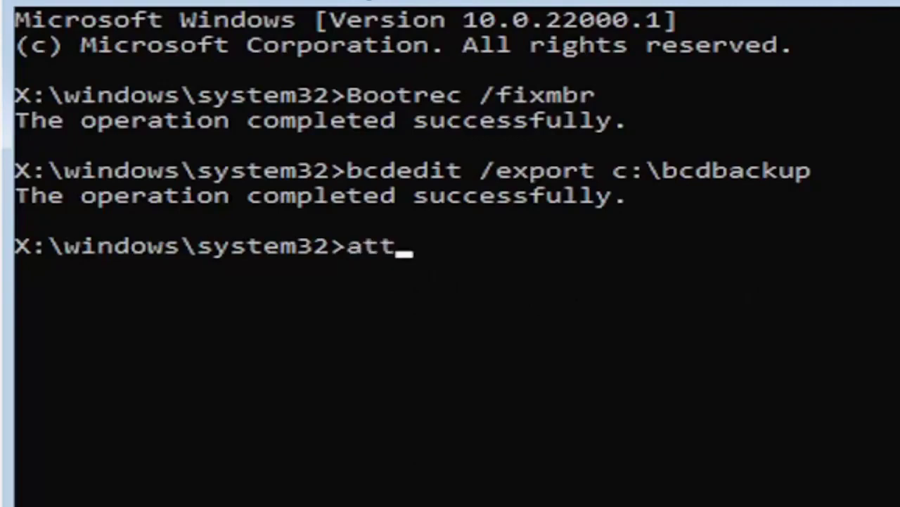
type("rib ")
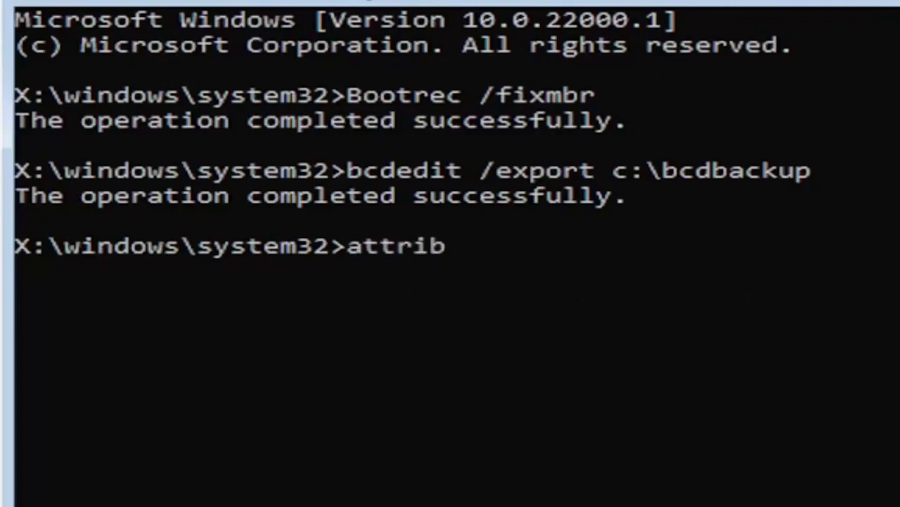
type("c")
type(":")
type("\\")
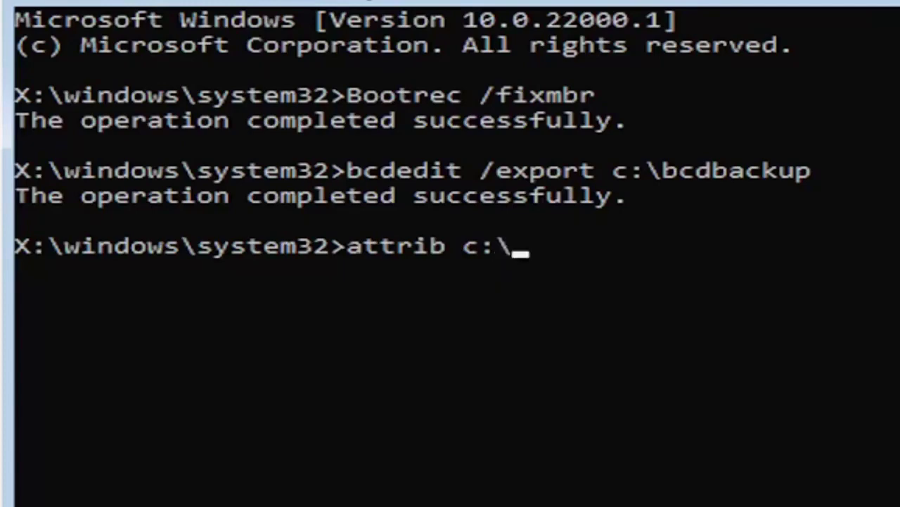
type("boot")
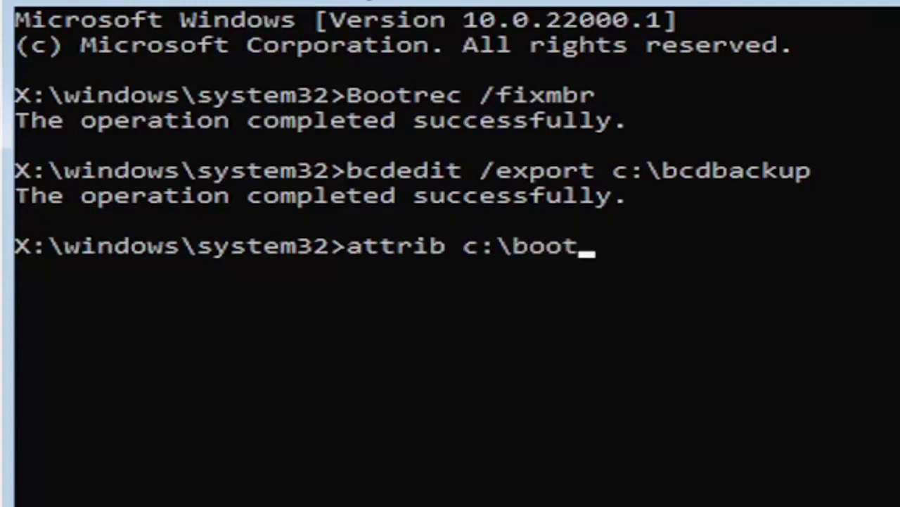
type("\\")
type("bcd")
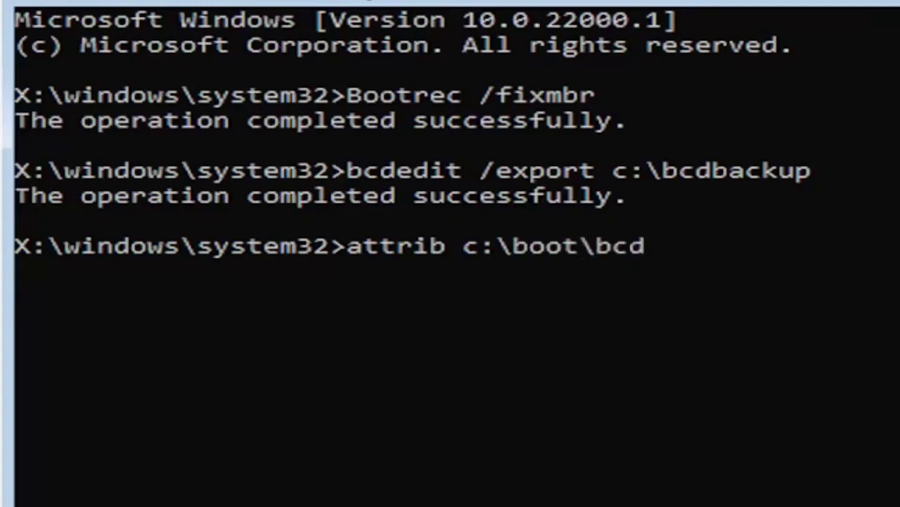
type(" -")
type("h ")
type("-r")
type(" -")
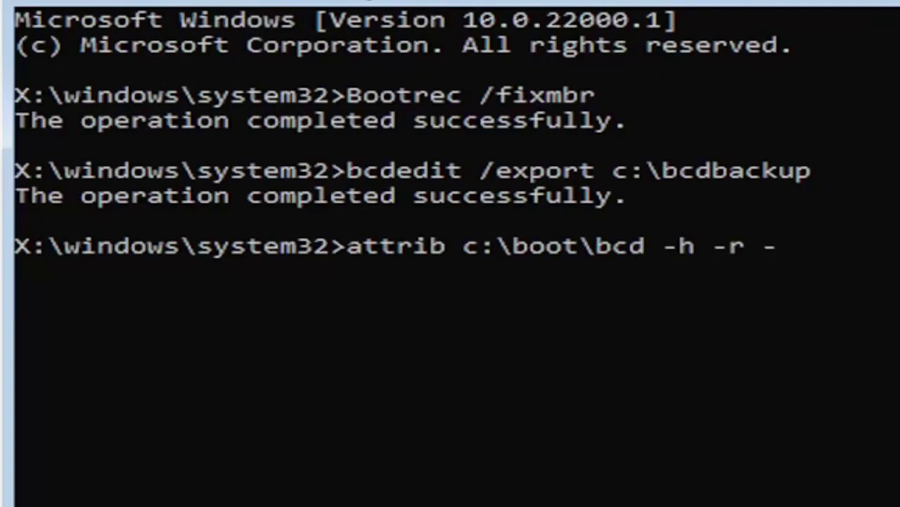
type("s")
key("Return")
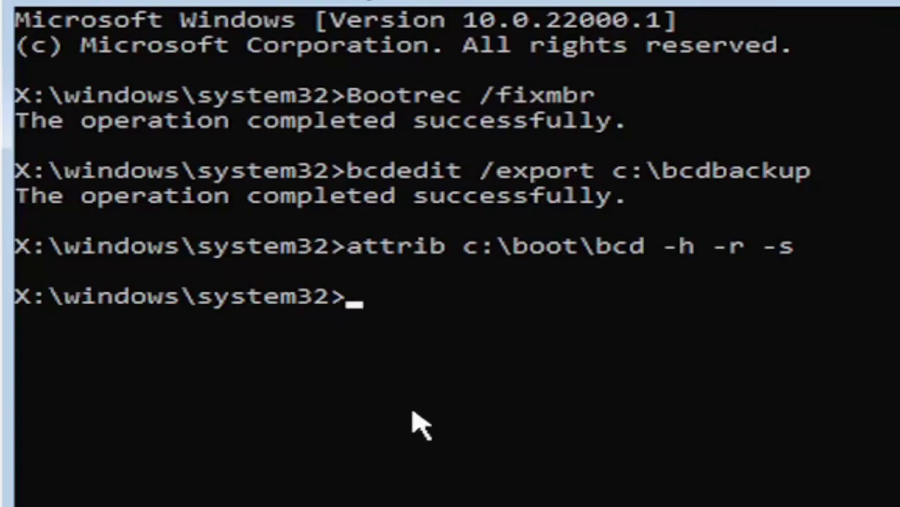
Run ren c:\boot\bcd bcd.old to rename the BCD file.
type("re")
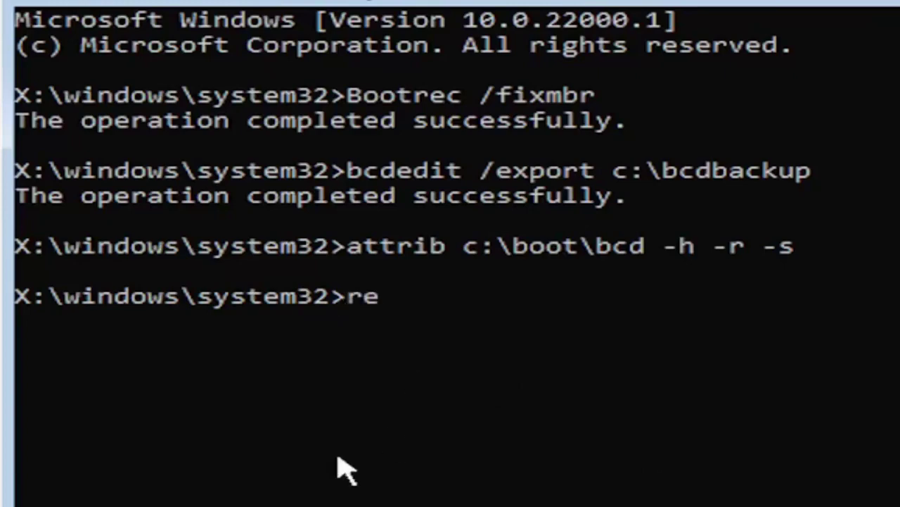
type("n")
type(" c")
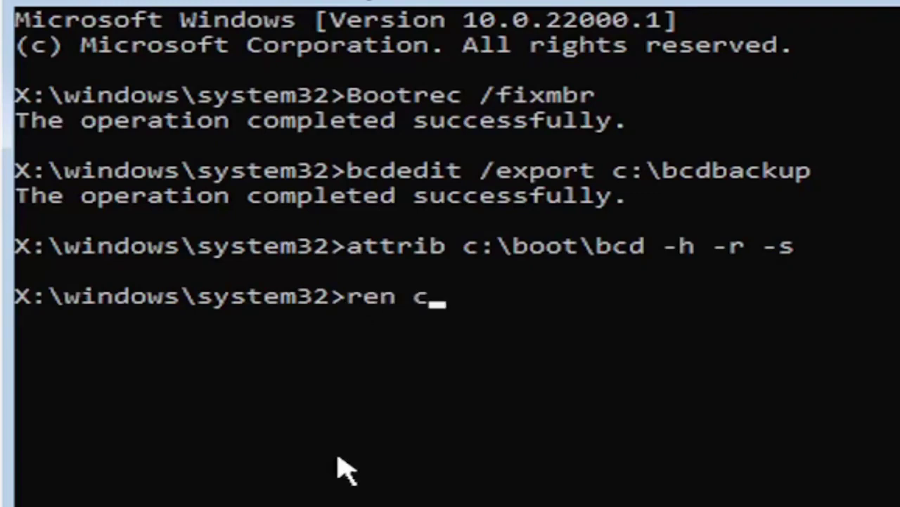
type(":")
type("\\boot")
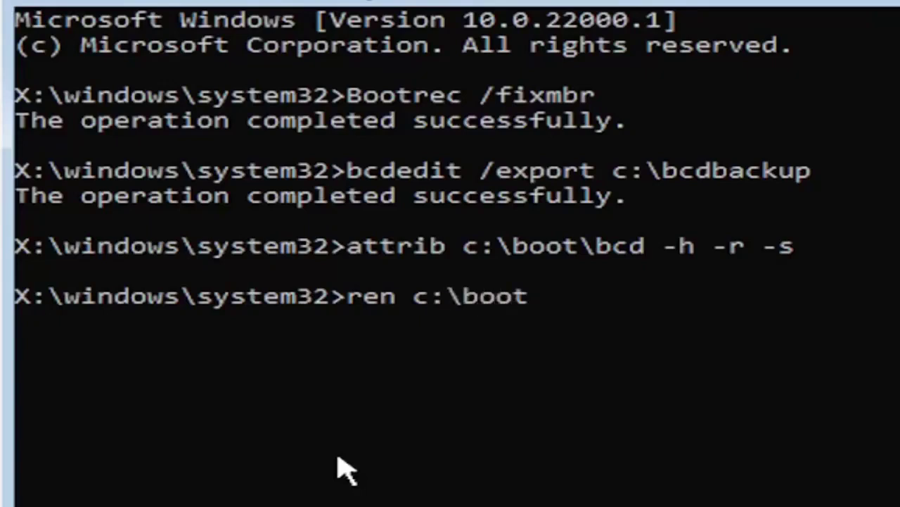
type("\\b")
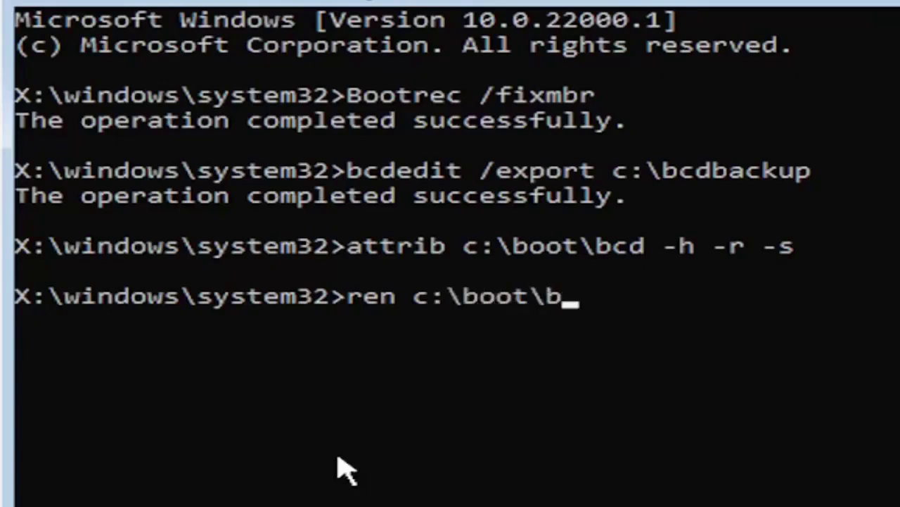
type("cd")
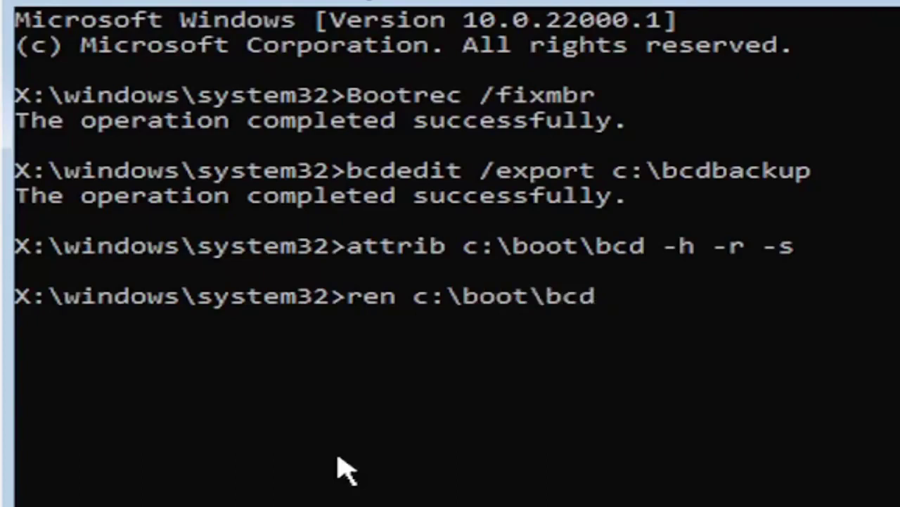
type(" bcd.")
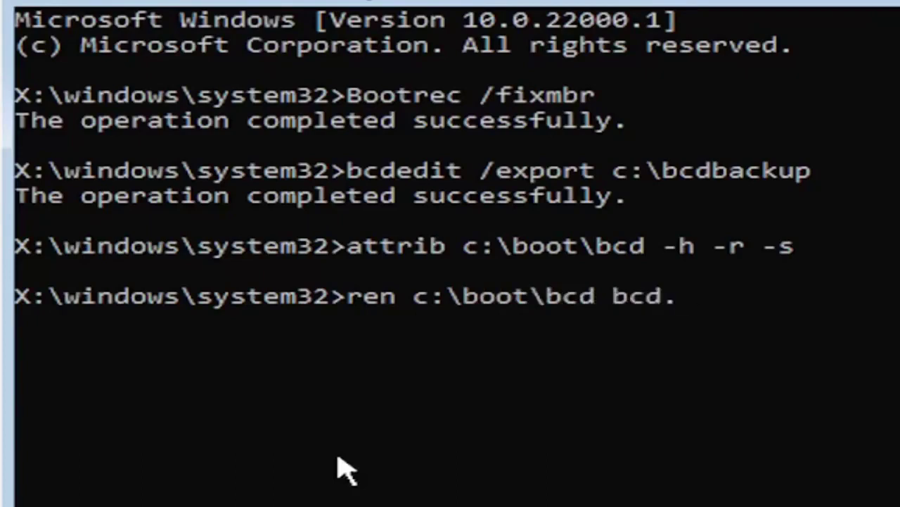
type("old")
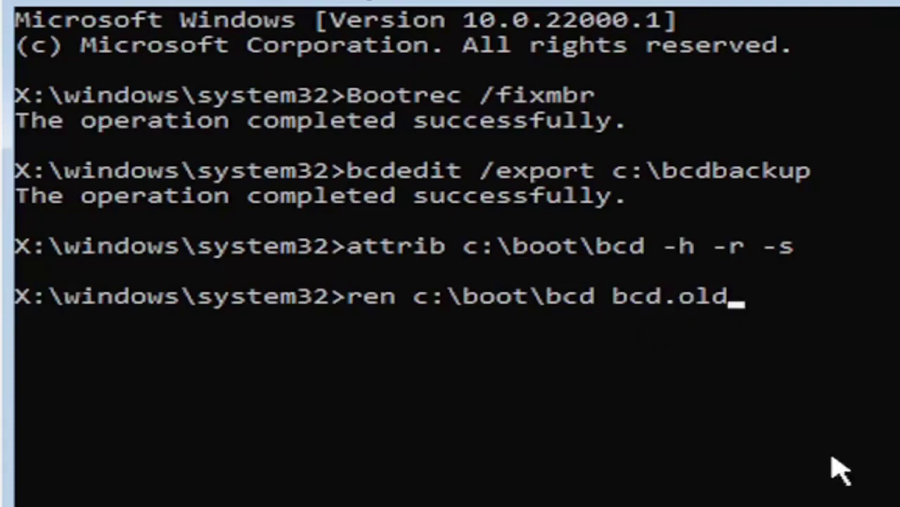
key("Return")
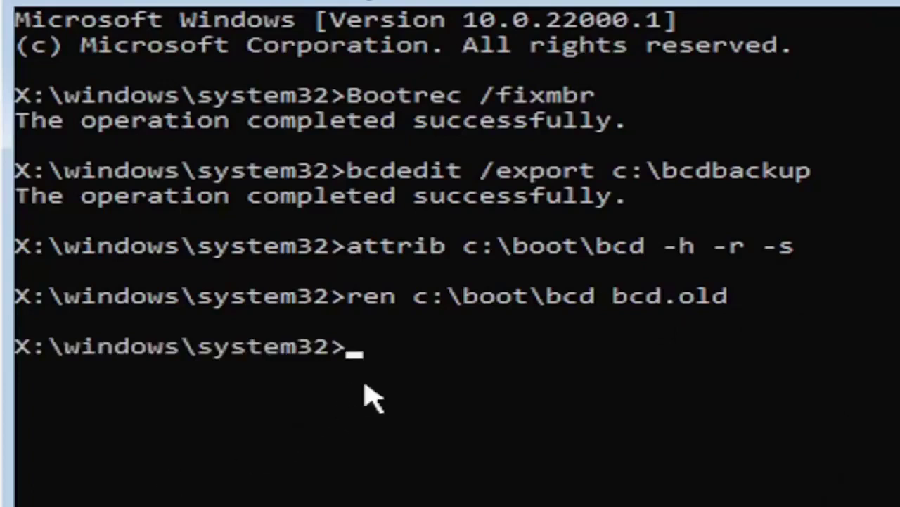
Run bootrec /rebuildbcd to scan disks for Windows installations.
left_click(371, 346)
type("boot")
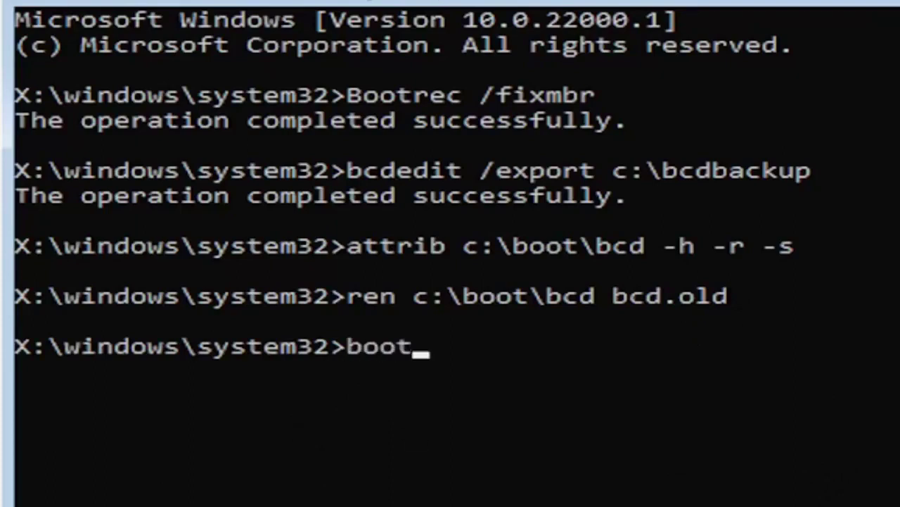
type("rec ")
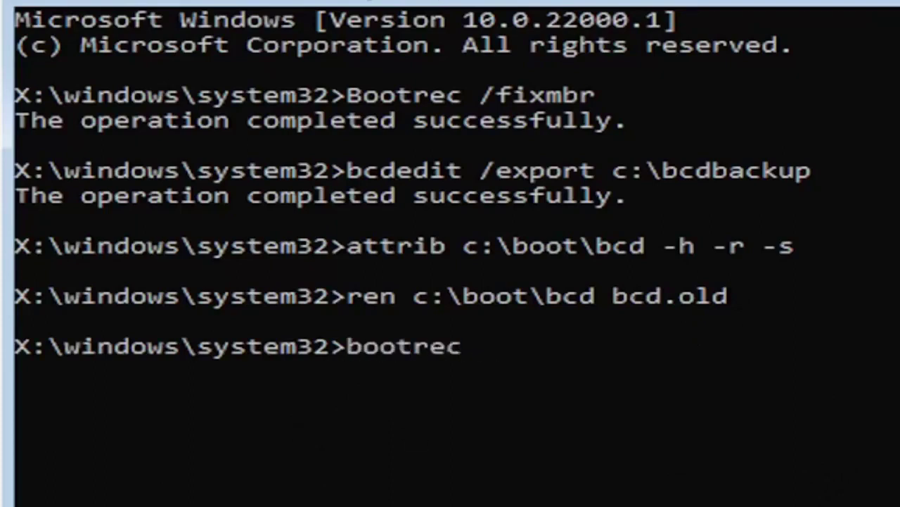
type("/re")
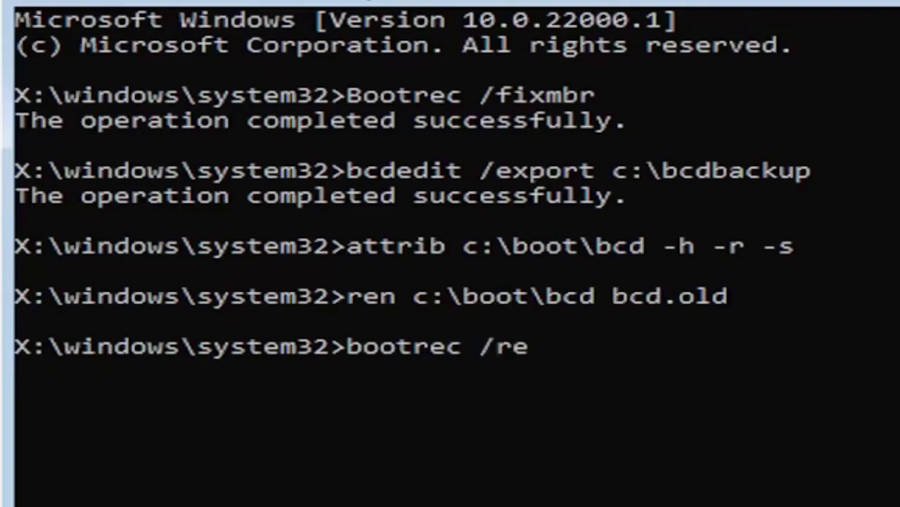
type("build")
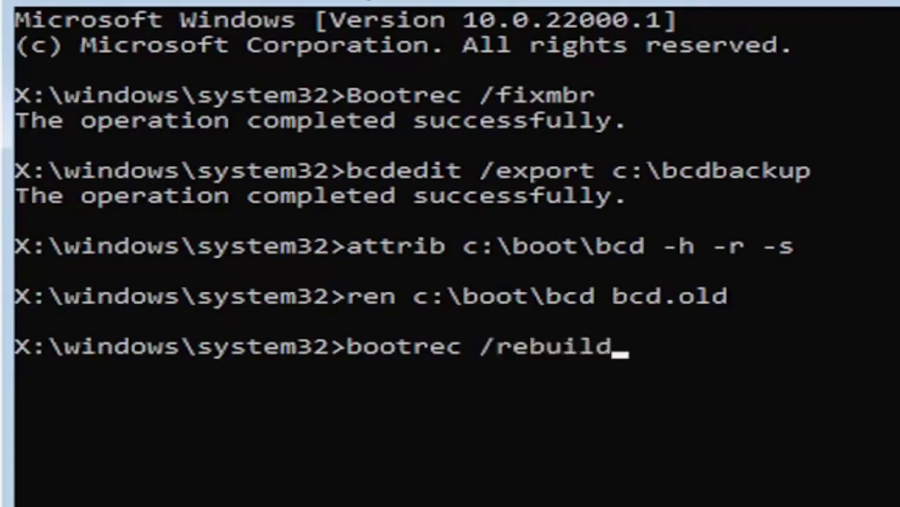
type("bcd")
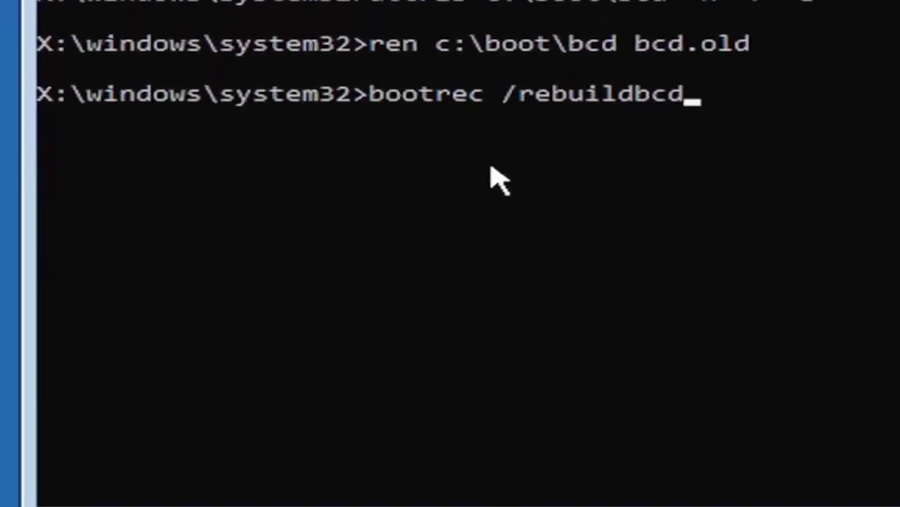
key("Return")
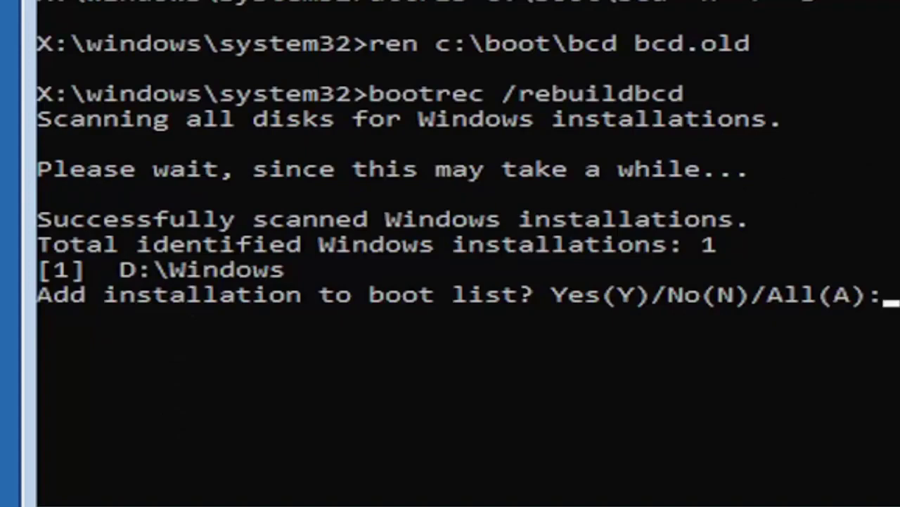
Answer y to add D:\Windows to the boot list.
type("y")
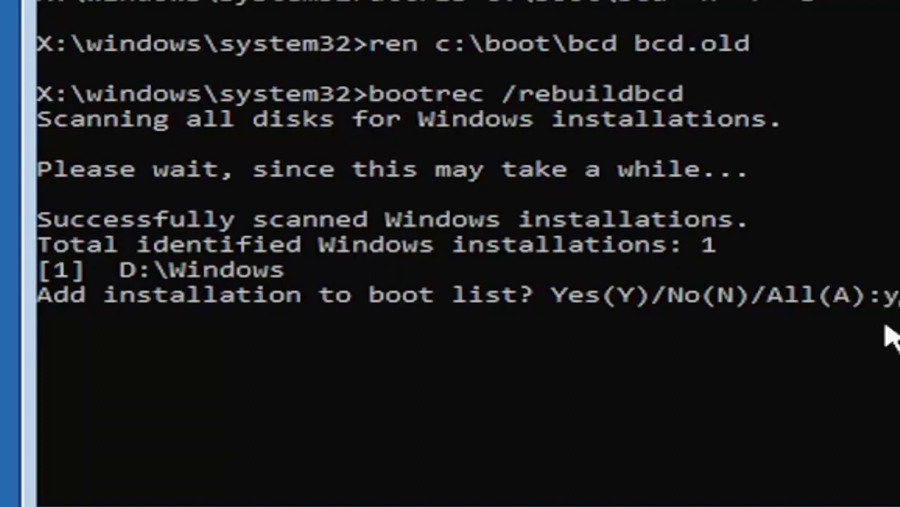
key("Return")
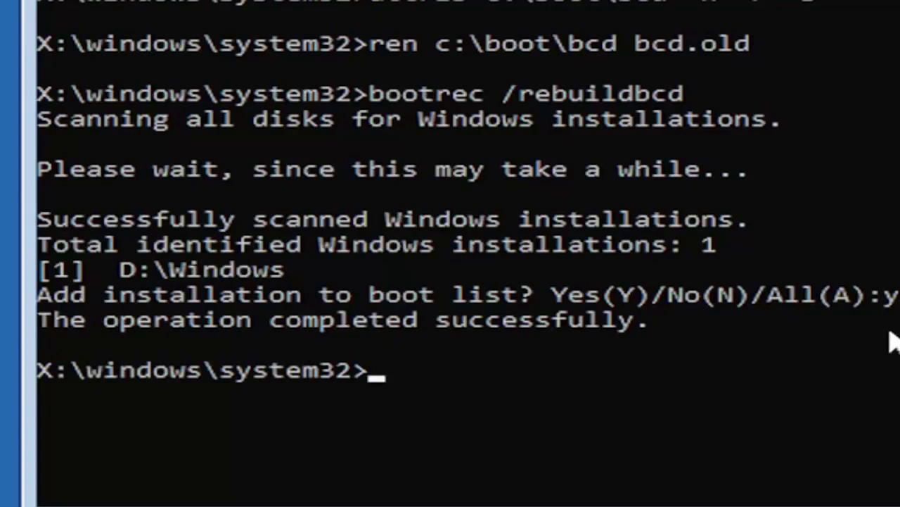